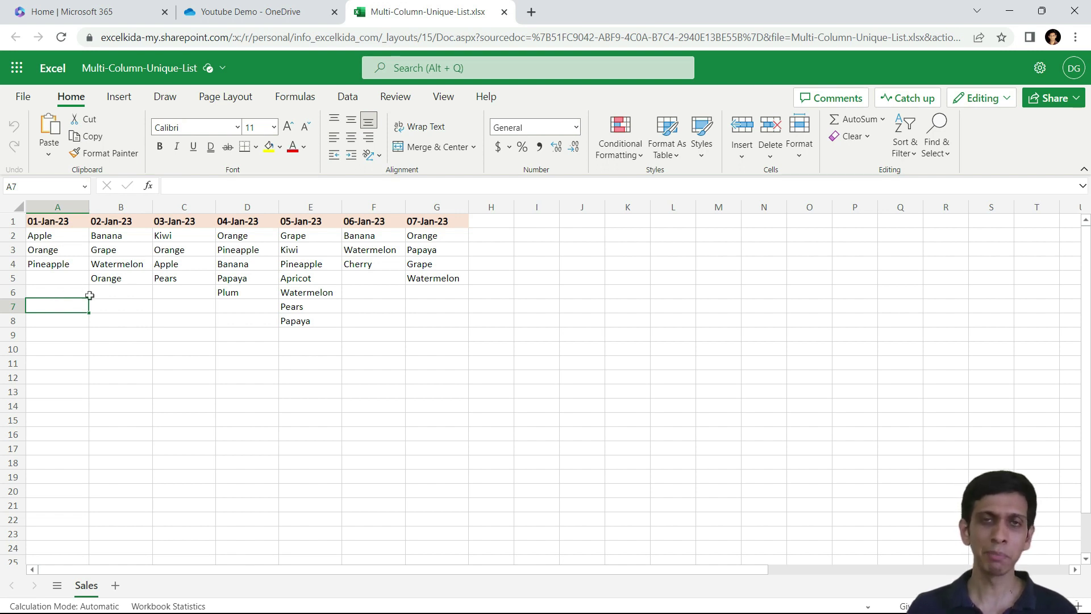
Browse the fruit entries in the table, from Apple in A2 to Grape in B3.
click(58, 237)
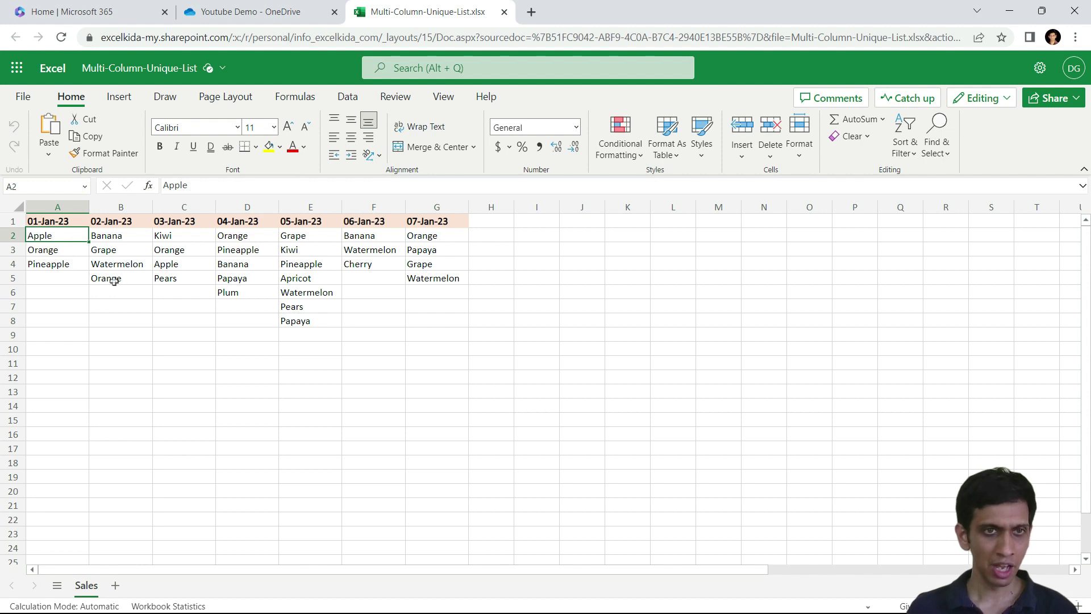
key(Down)
key(Right)
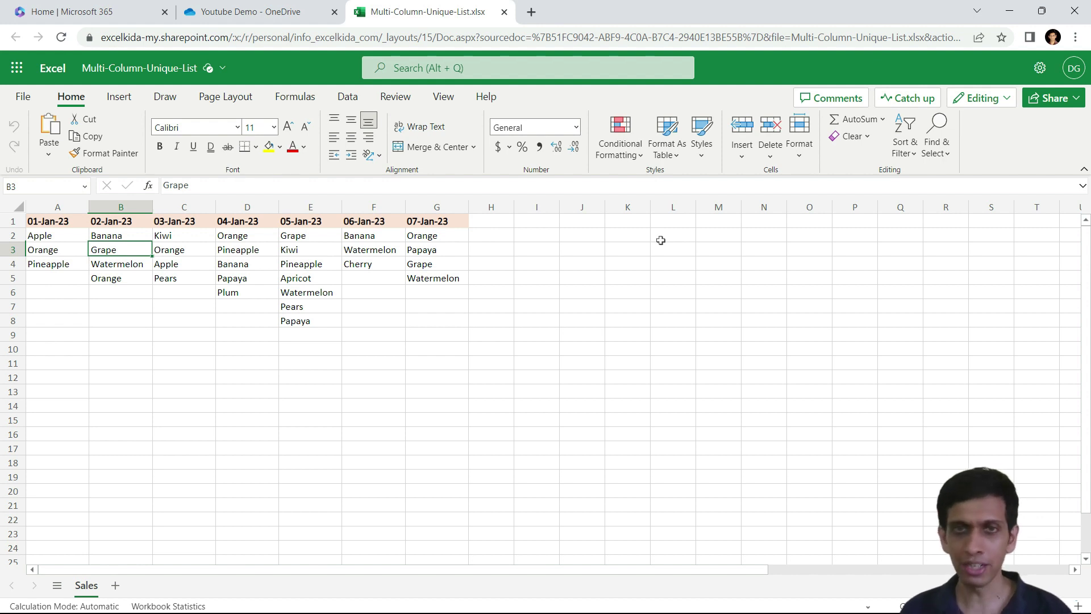
Begin a UNIQUE formula in cell I2, then cancel it unfinished.
click(551, 234)
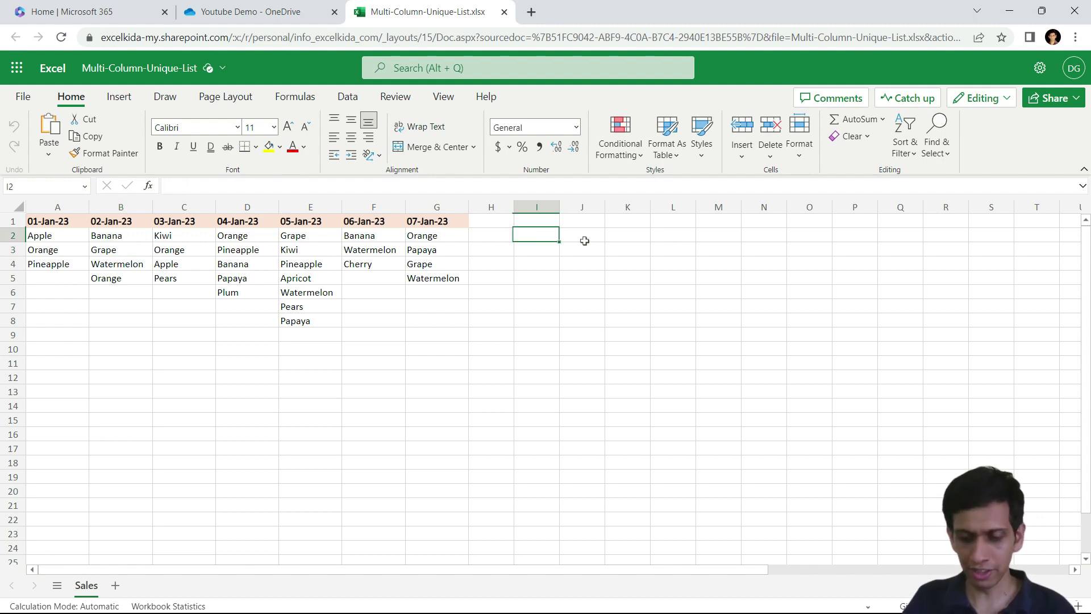
text(=UNI)
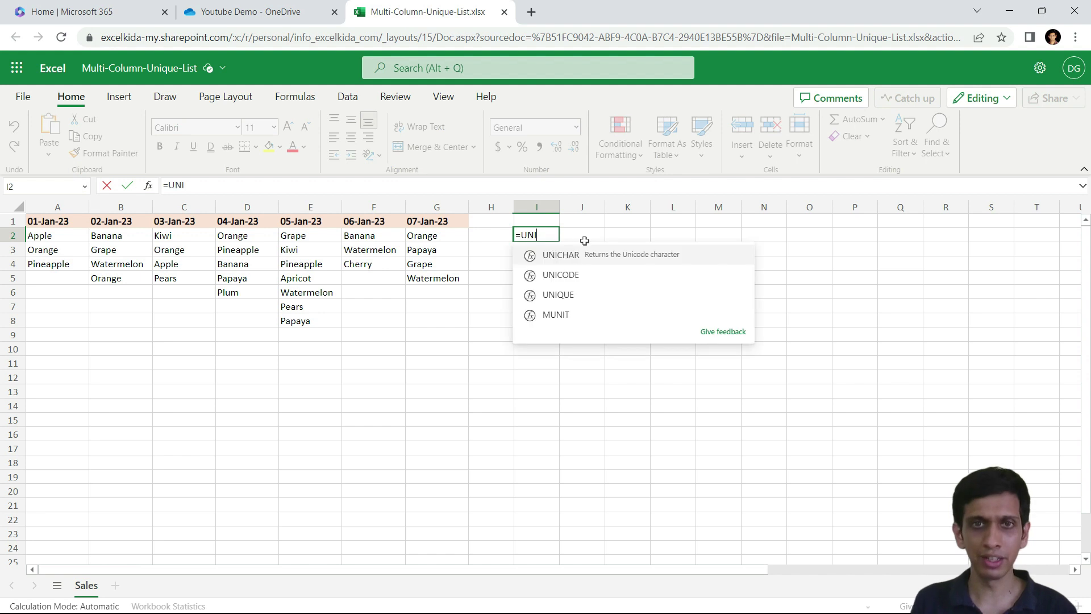
key(Down)
key(Down)
key(Tab)
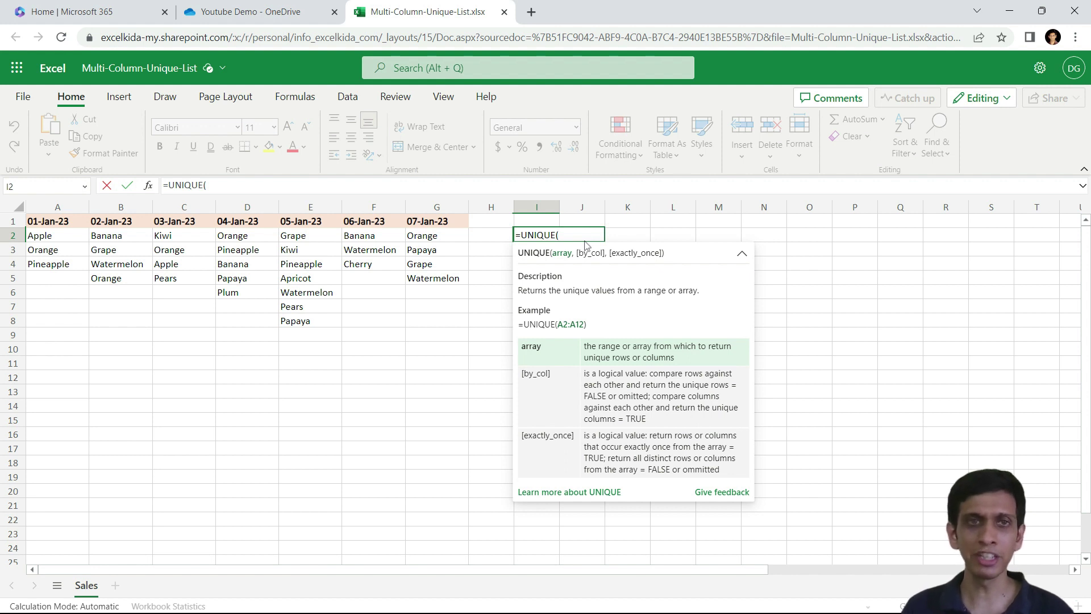
key(Escape)
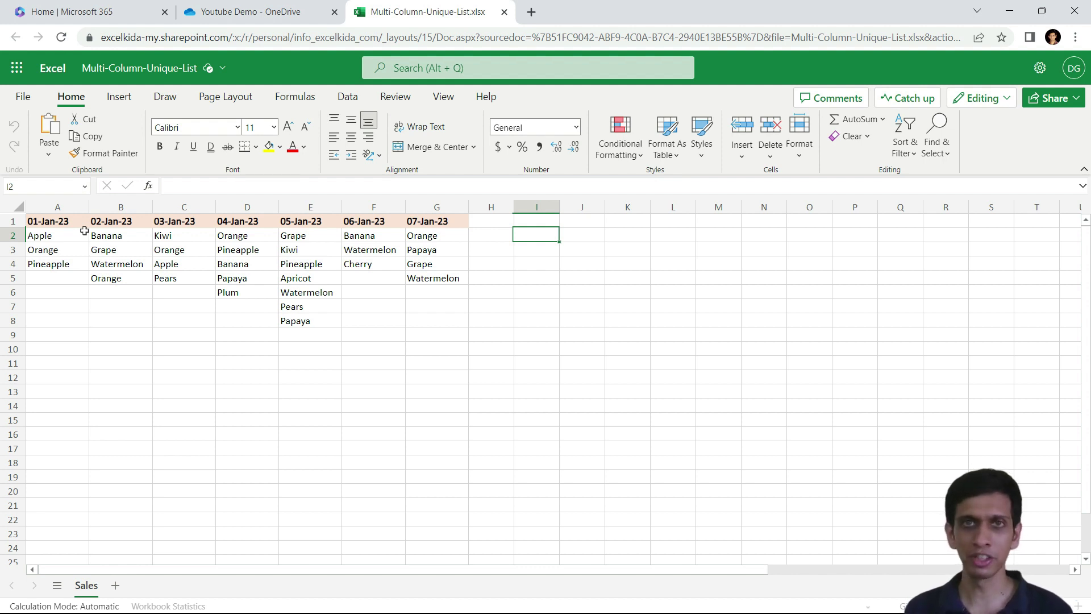
Enter =TOCOL(A2:G13) in I2 and check the spilled fruit list, including zeros for blanks.
text(=)
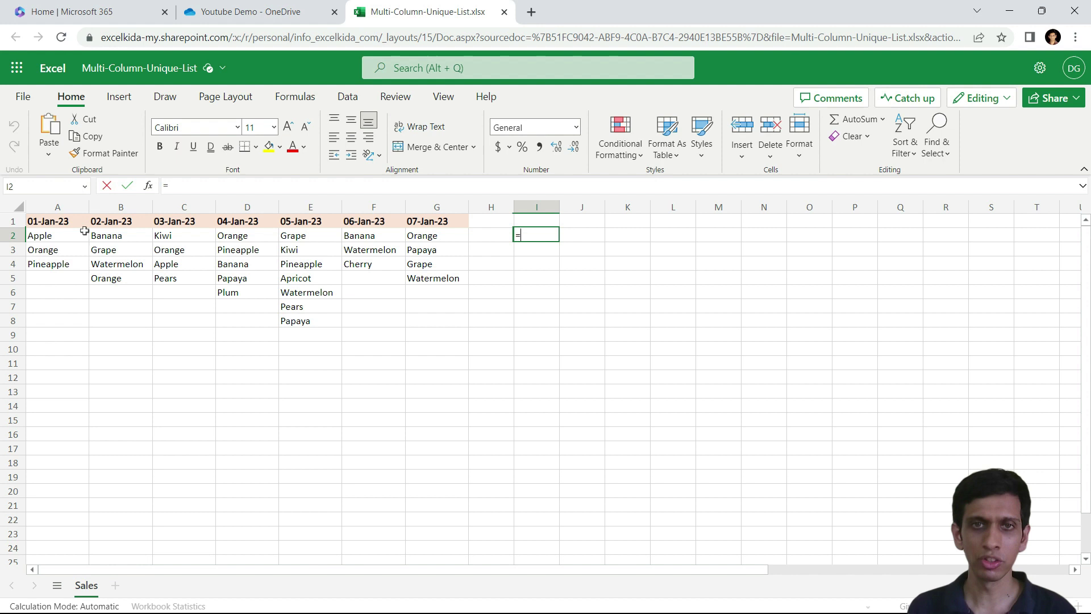
text(TOCOL()
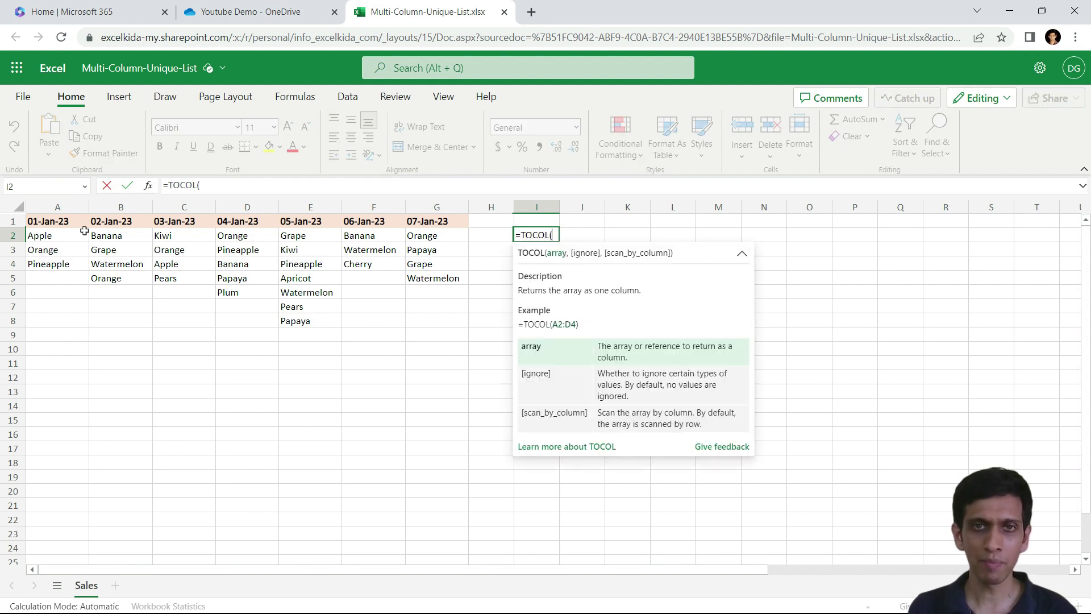
drag(54, 237, 449, 386)
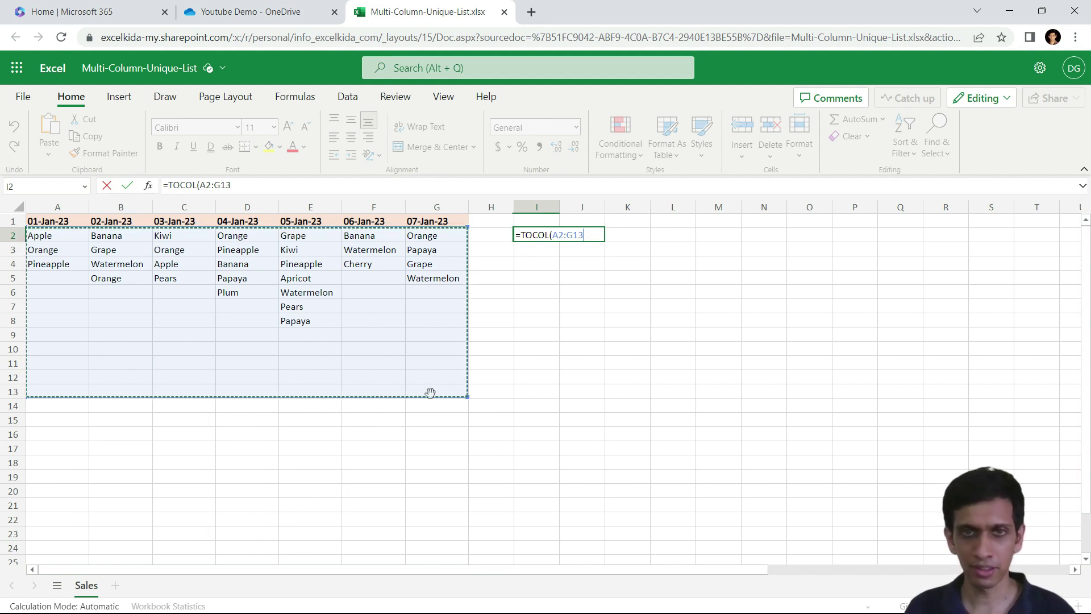
text())
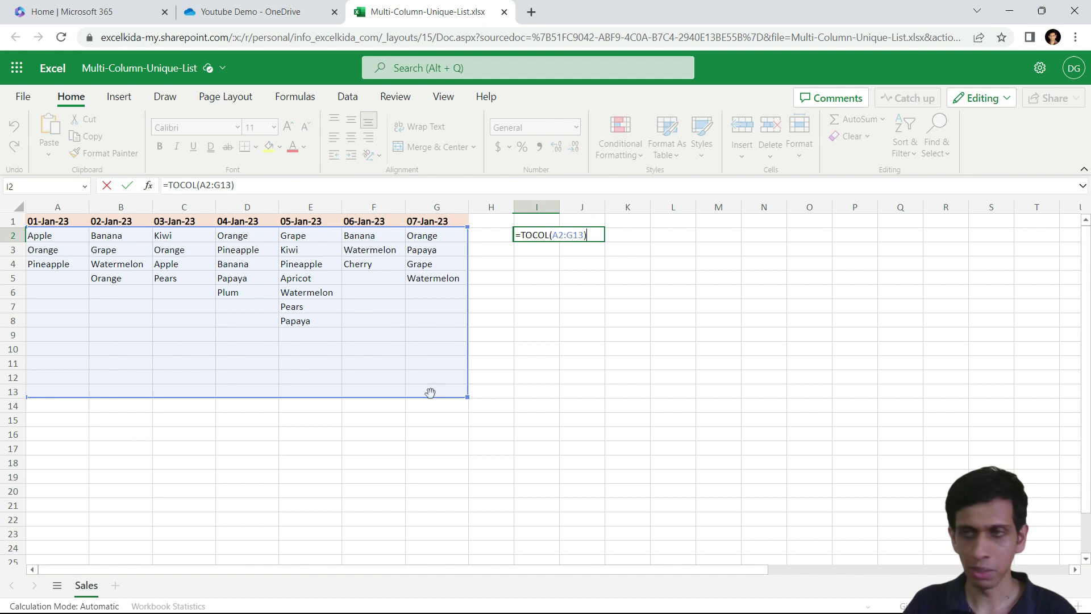
key(Return)
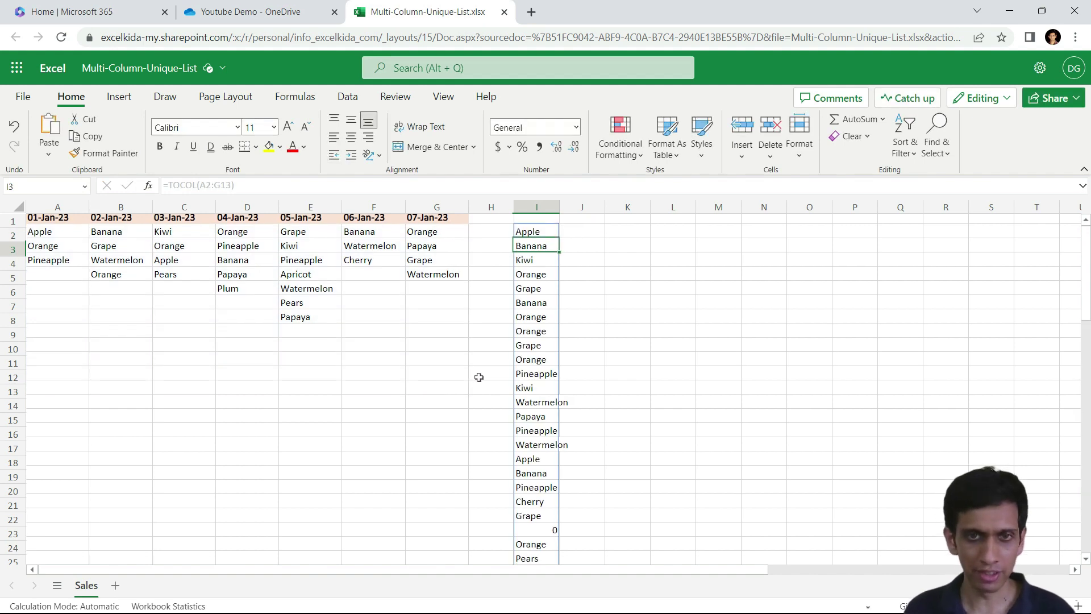
scroll(508, 365, down, 8)
scroll(508, 365, up, 8)
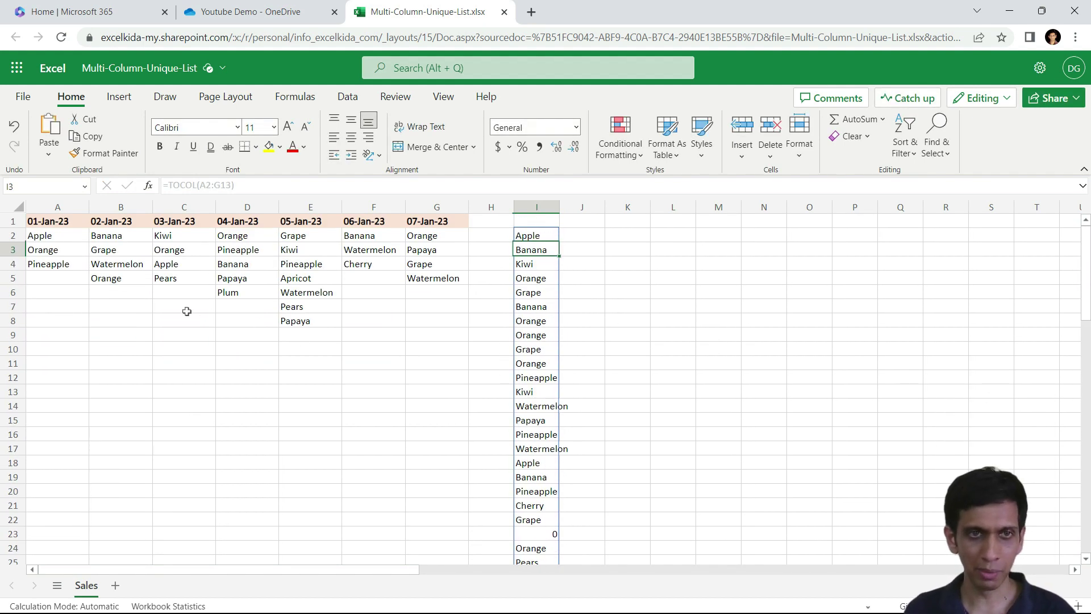
scroll(511, 406, down, 8)
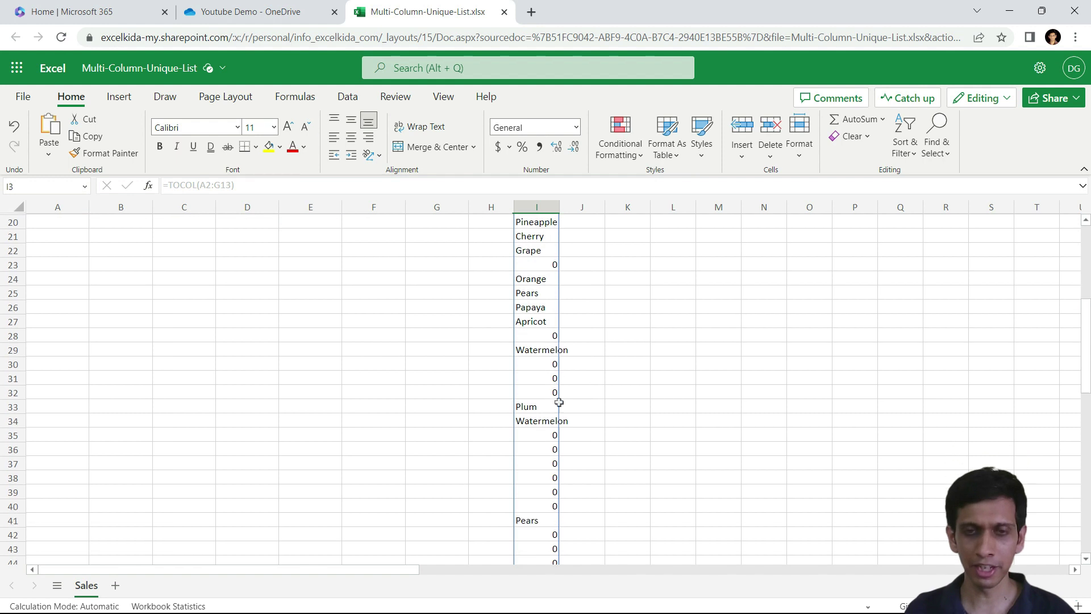
scroll(543, 419, up, 8)
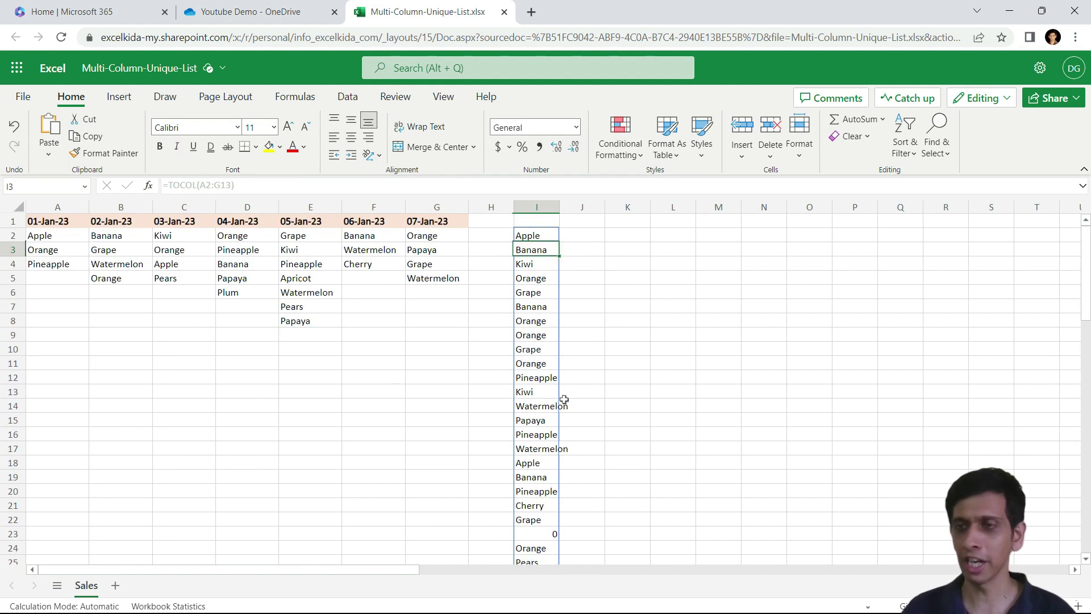
Edit I2 to =TOCOL(A2:G13,1) so blank cells no longer show as zeros.
key(Up)
key(F2)
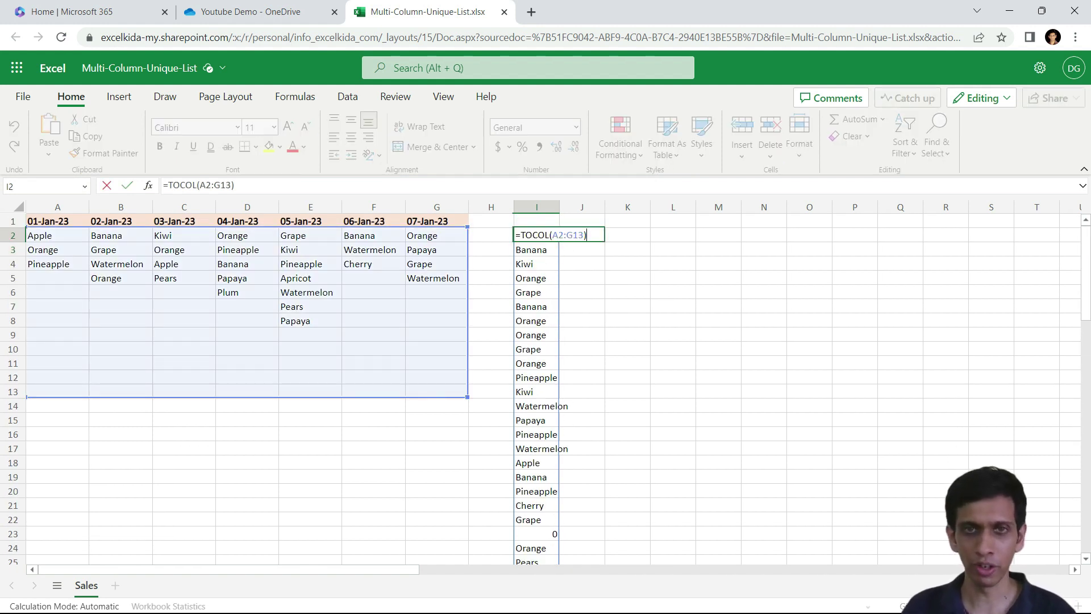
key(BackSpace)
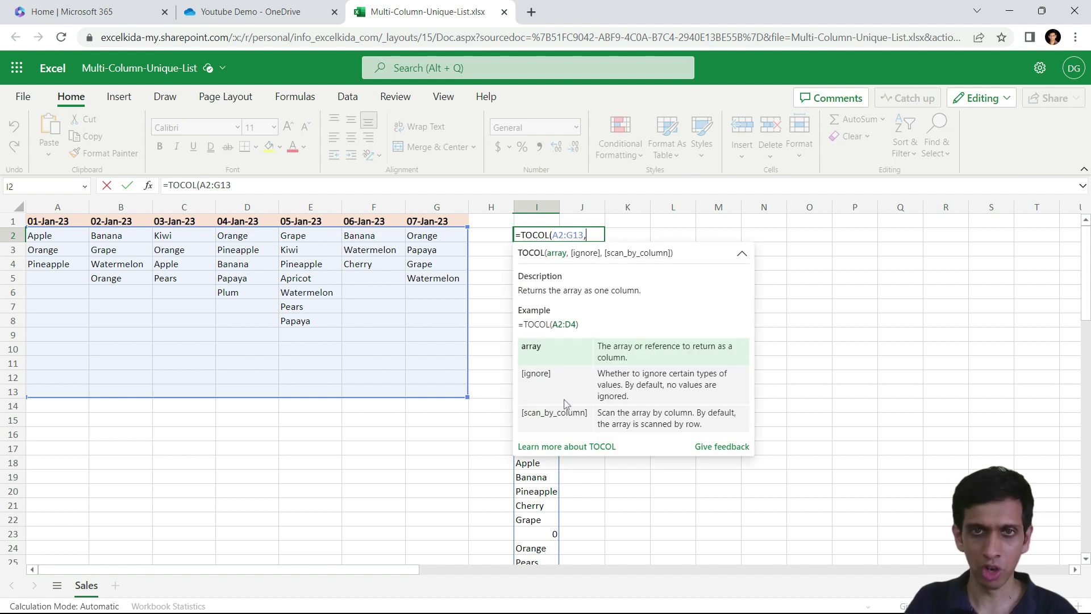
text(,1)
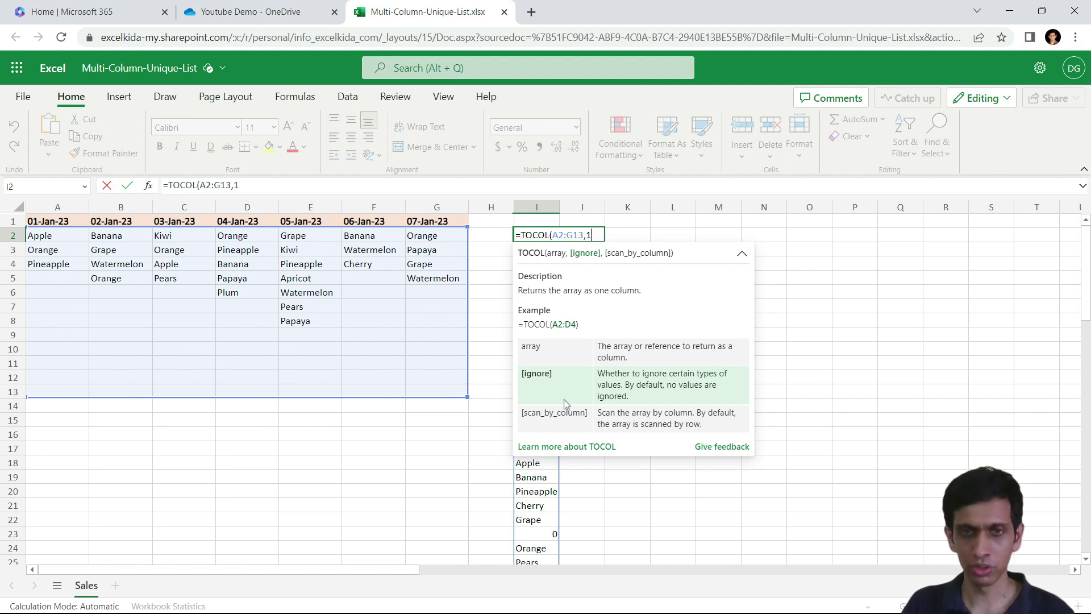
text())
key(Return)
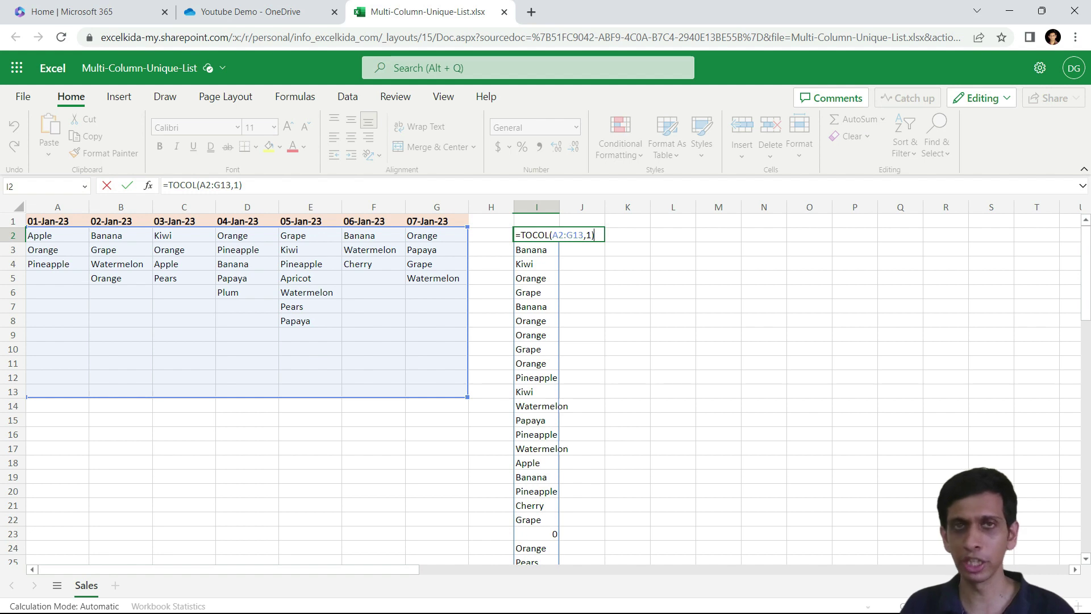
key(Return)
scroll(570, 426, down, 7)
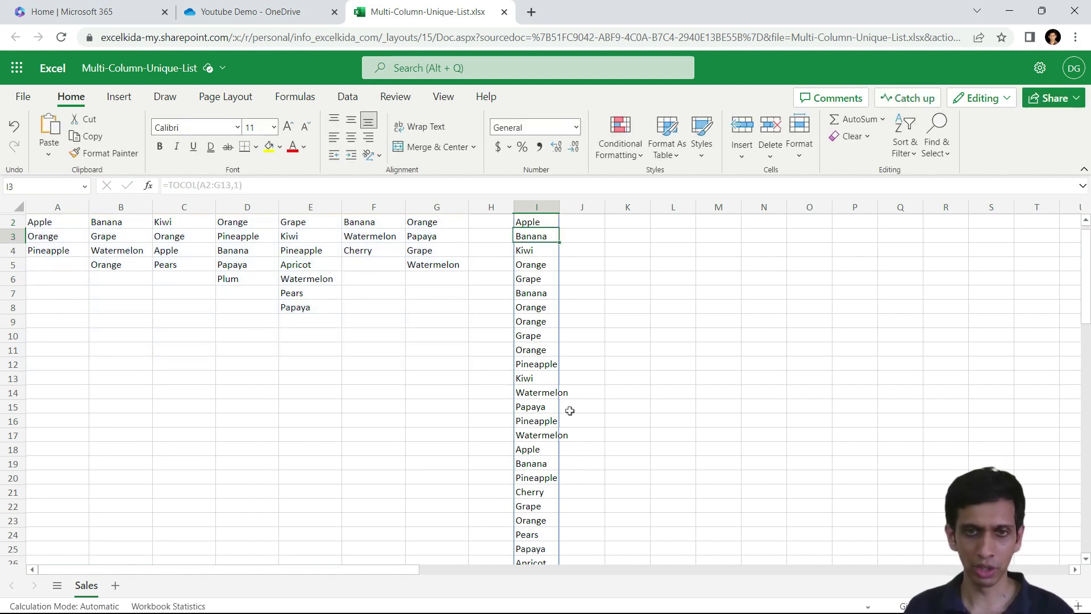
scroll(573, 428, up, 7)
click(535, 239)
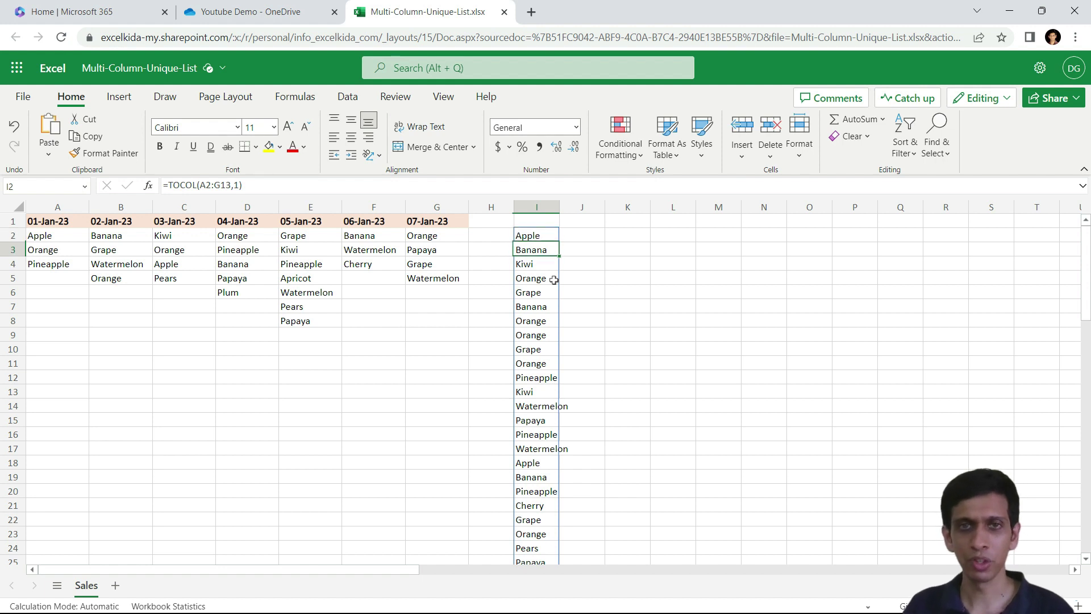
Wrap I2's formula as =UNIQUE(TOCOL(A2:G13,1)) to spill 12 distinct fruits.
key(F2)
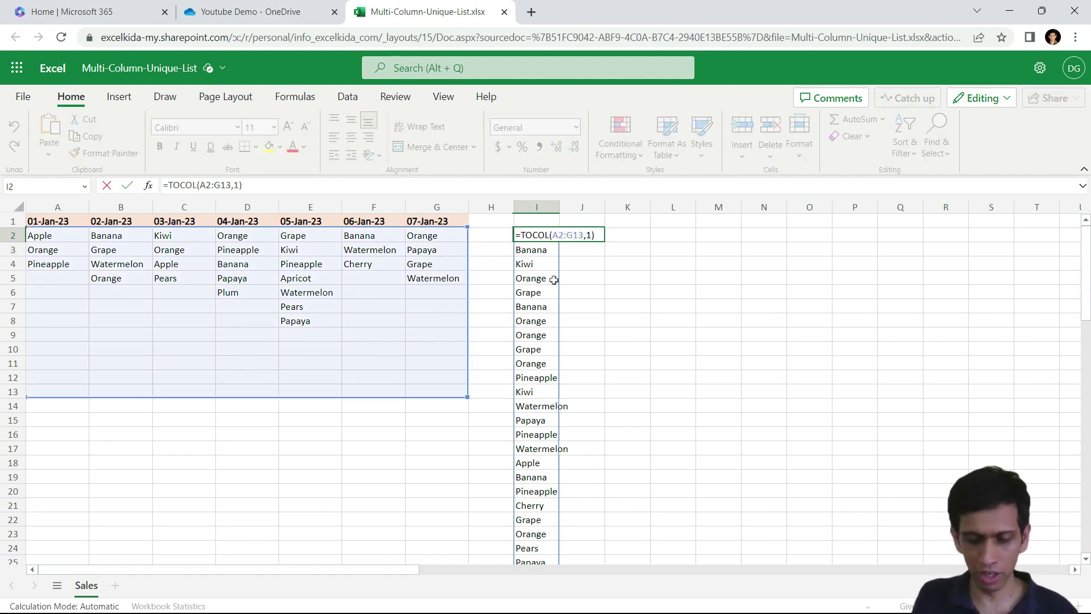
text(UNIQUE)
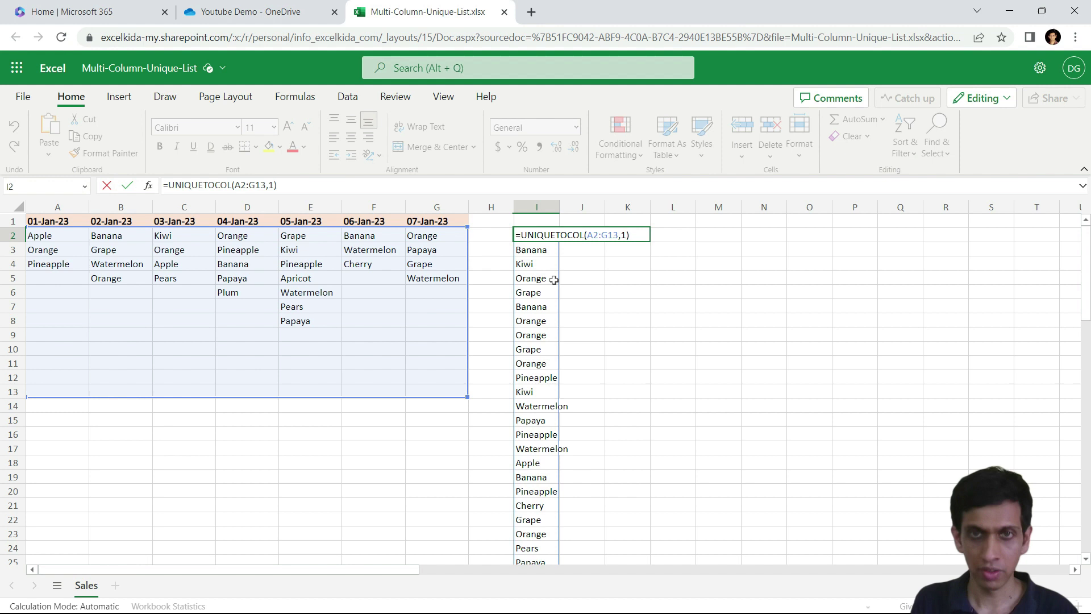
text(()
text())
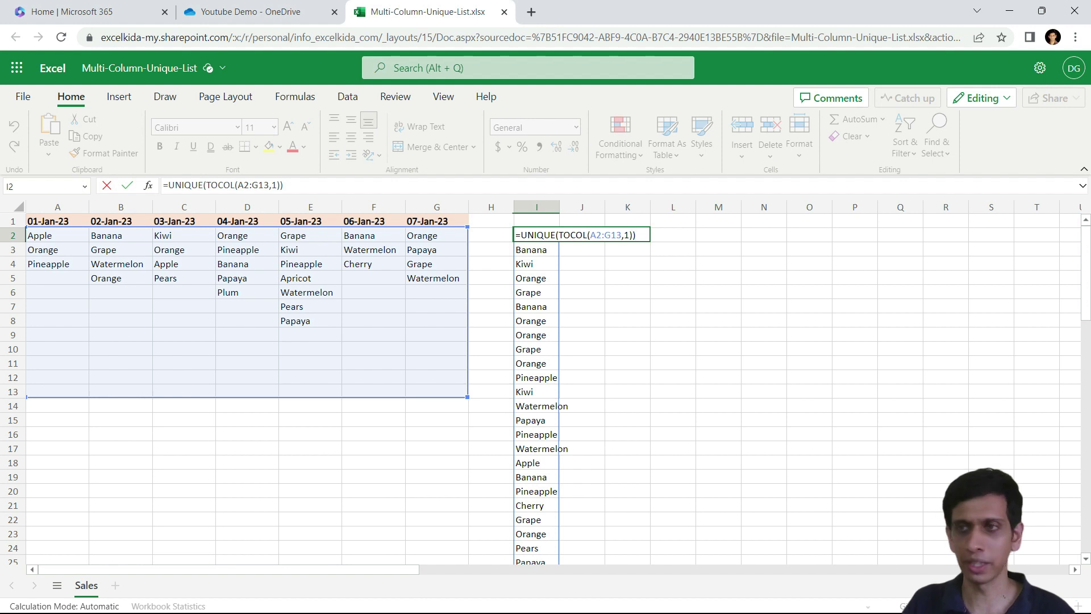
key(Return)
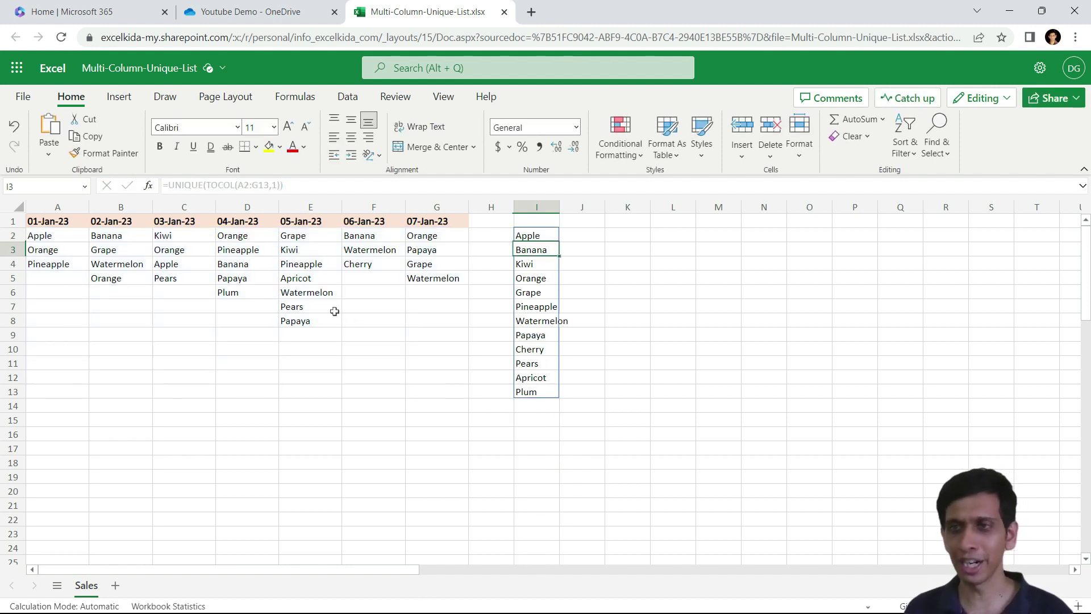
click(369, 277)
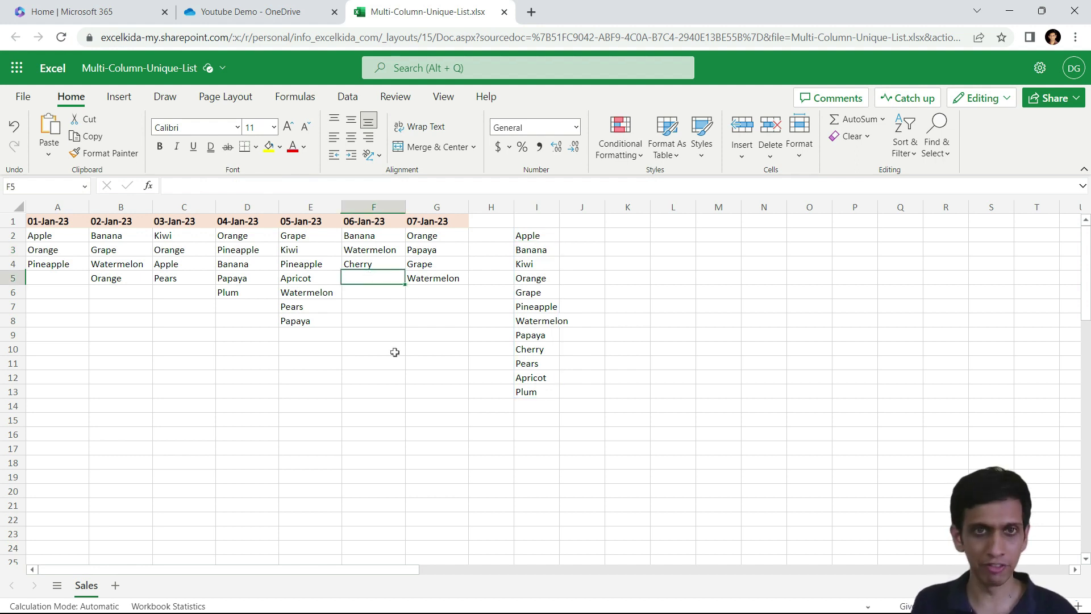
text(Orange)
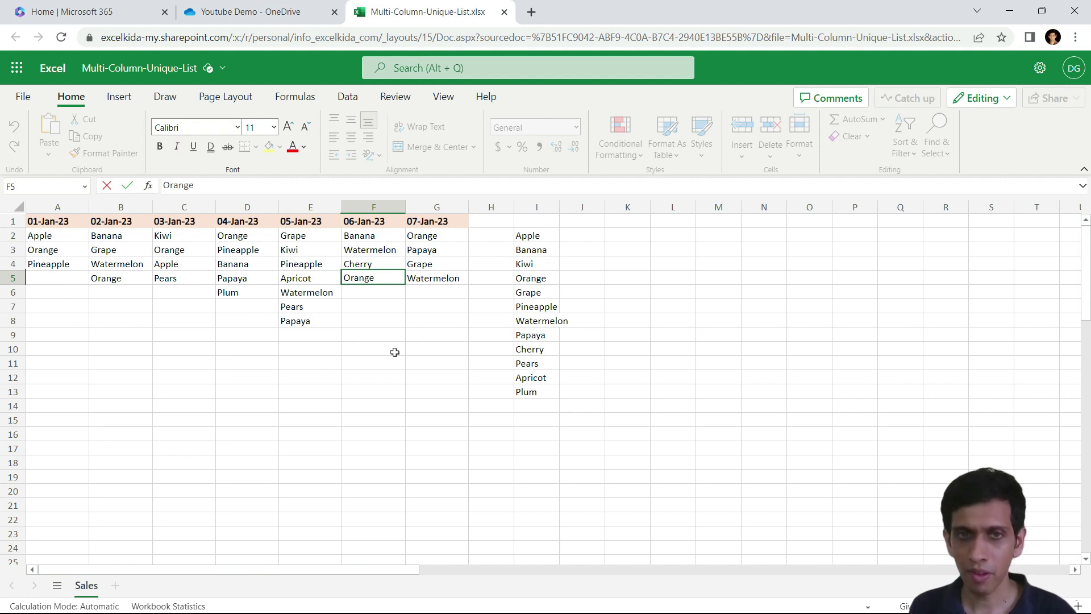
key(Return)
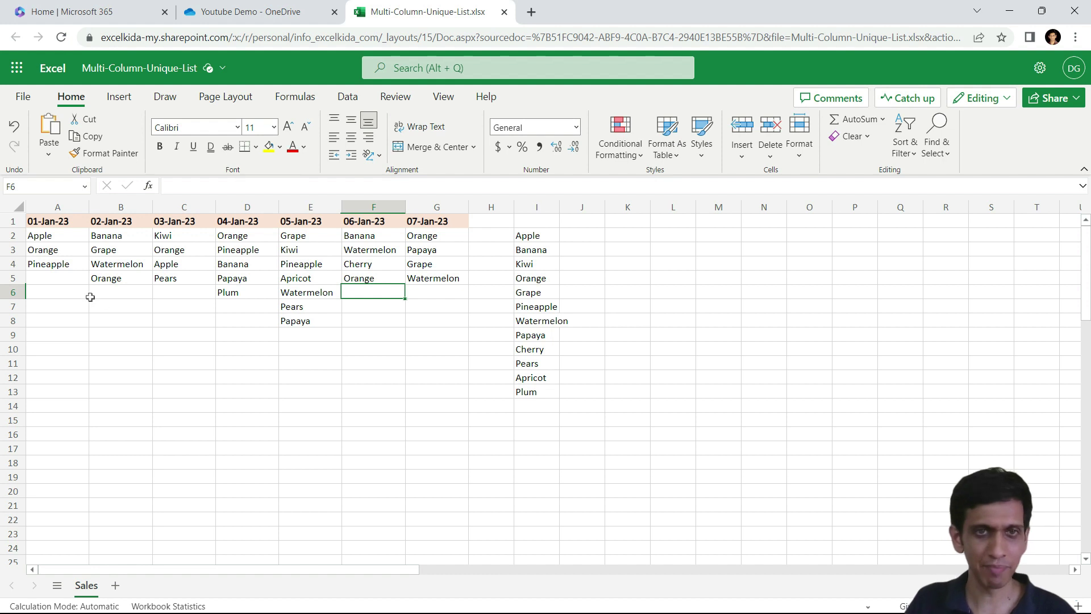
key(Up)
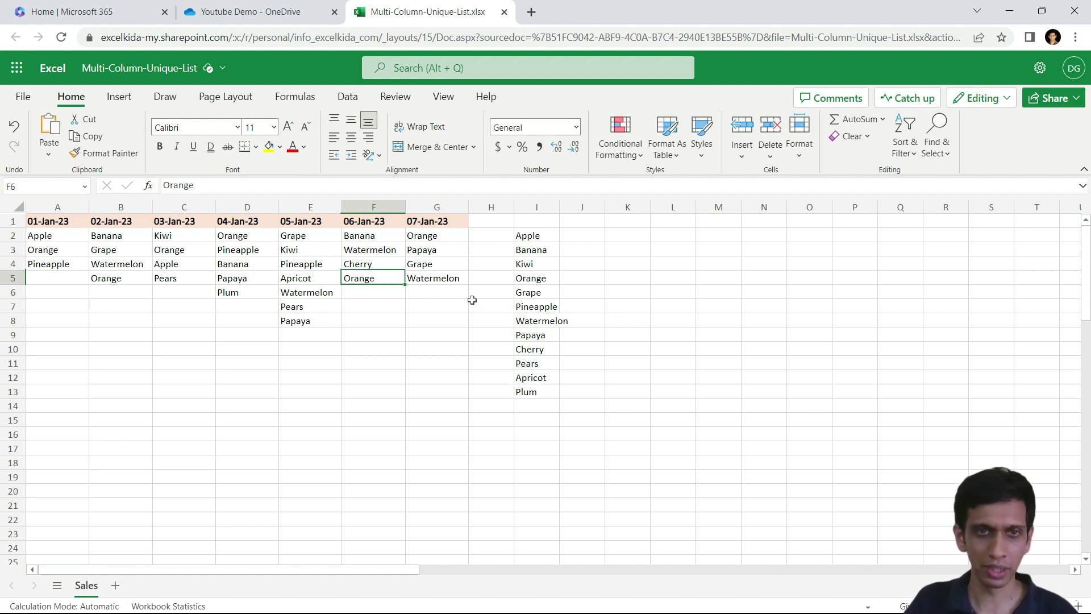
key(Delete)
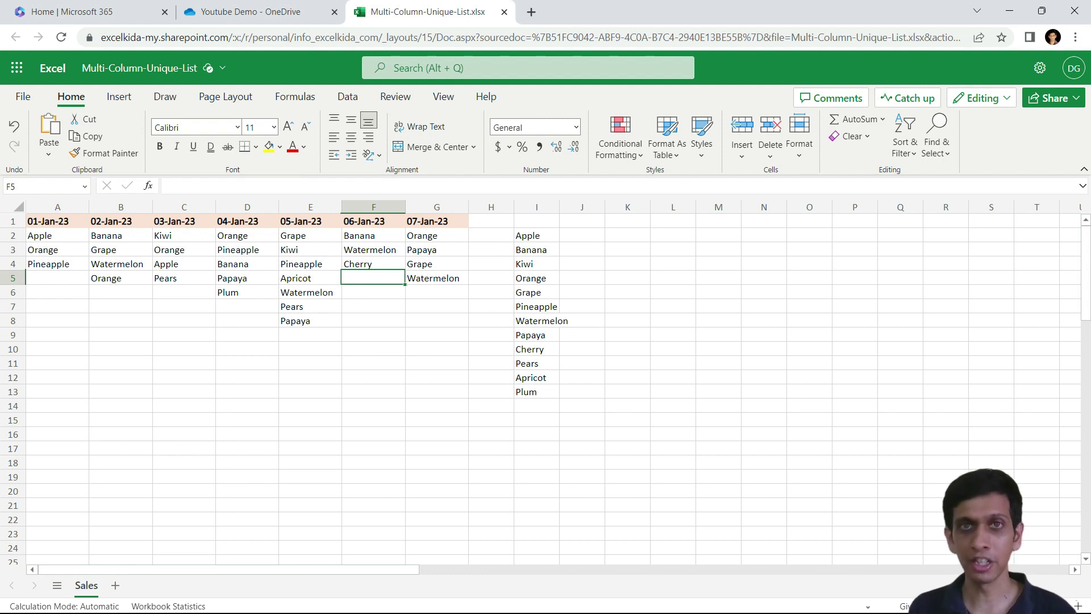
text(Jack F)
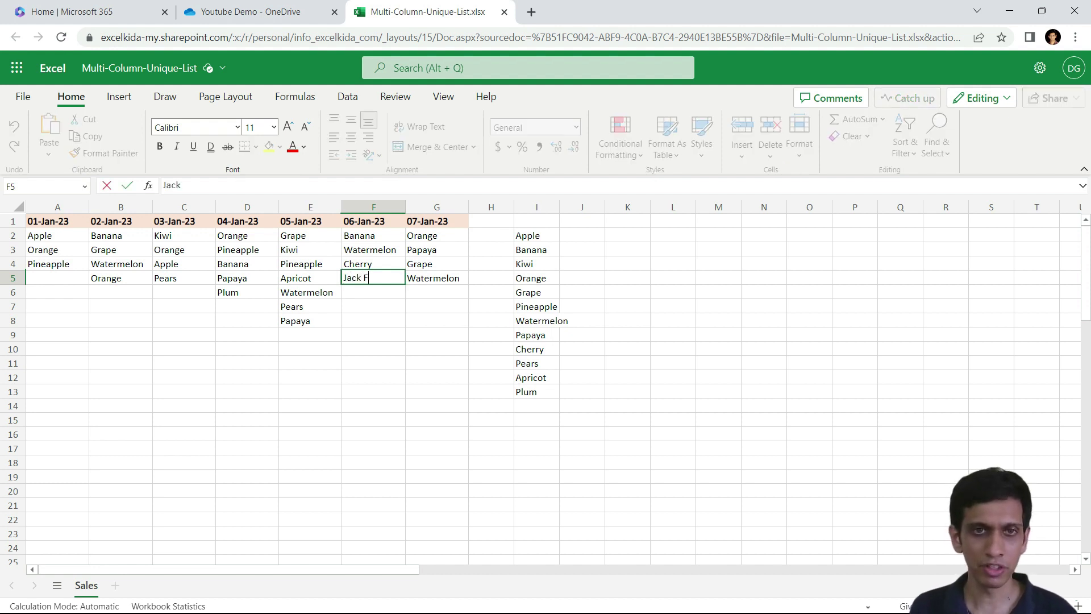
text(ruit)
key(Return)
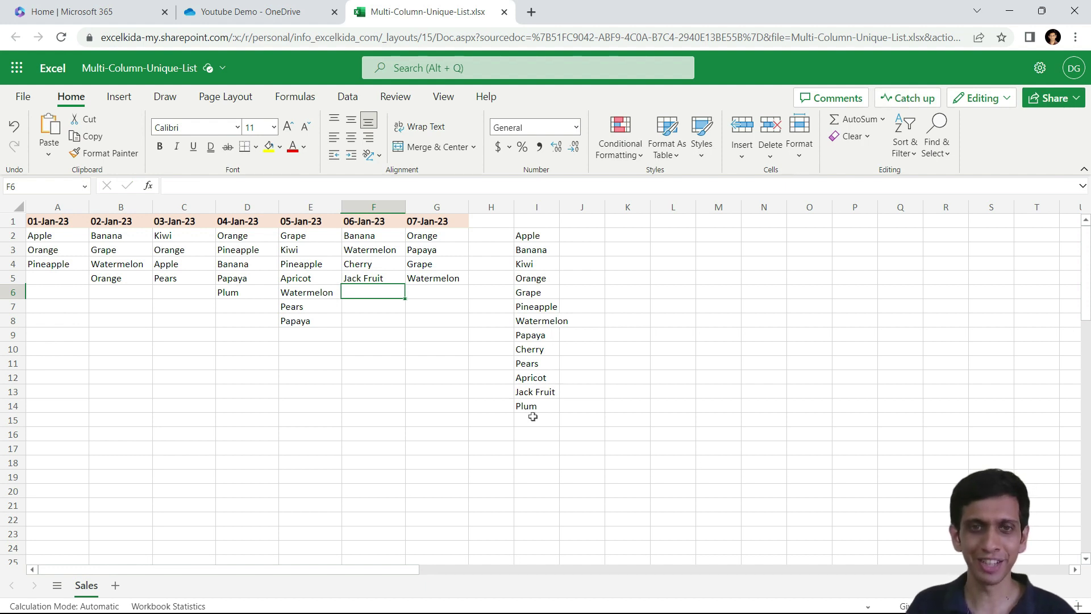
key(Up)
key(Delete)
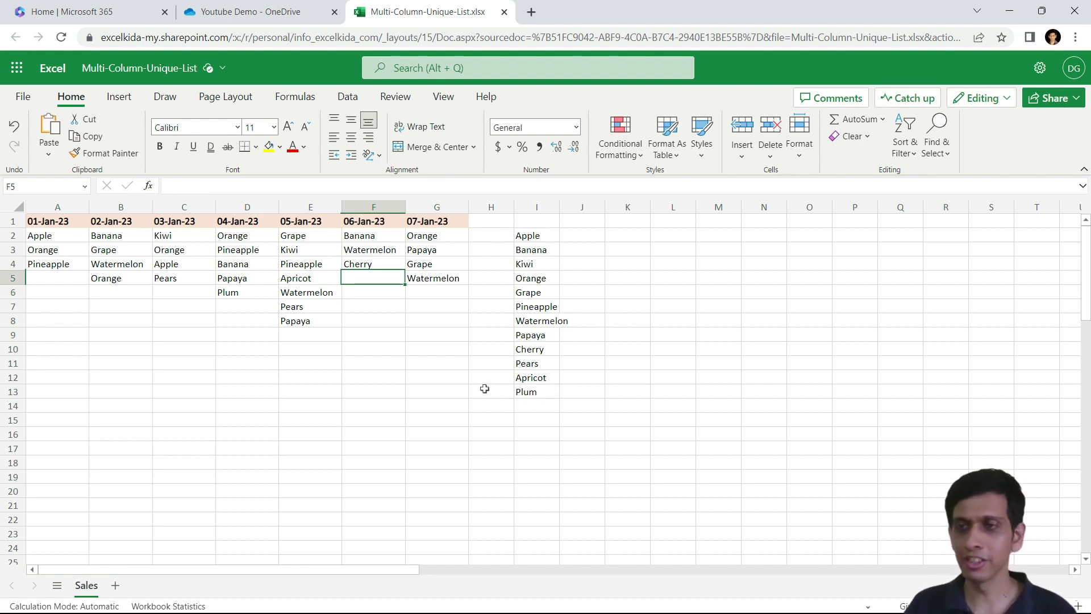